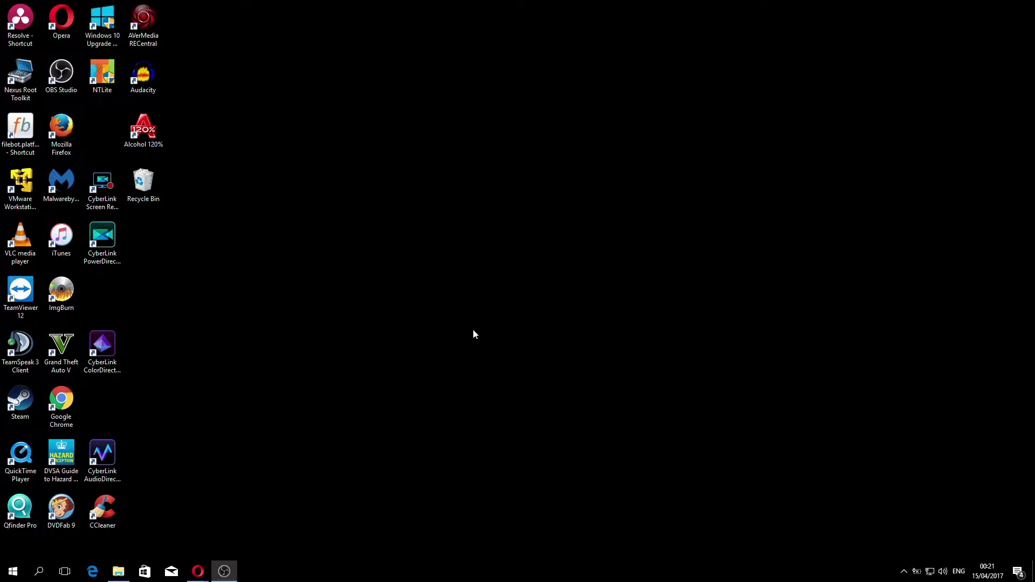
# Leave the MajorGeeks WHDownloader page and show the Downloads folder in File Explorer.
pyautogui.moveTo(198, 571)
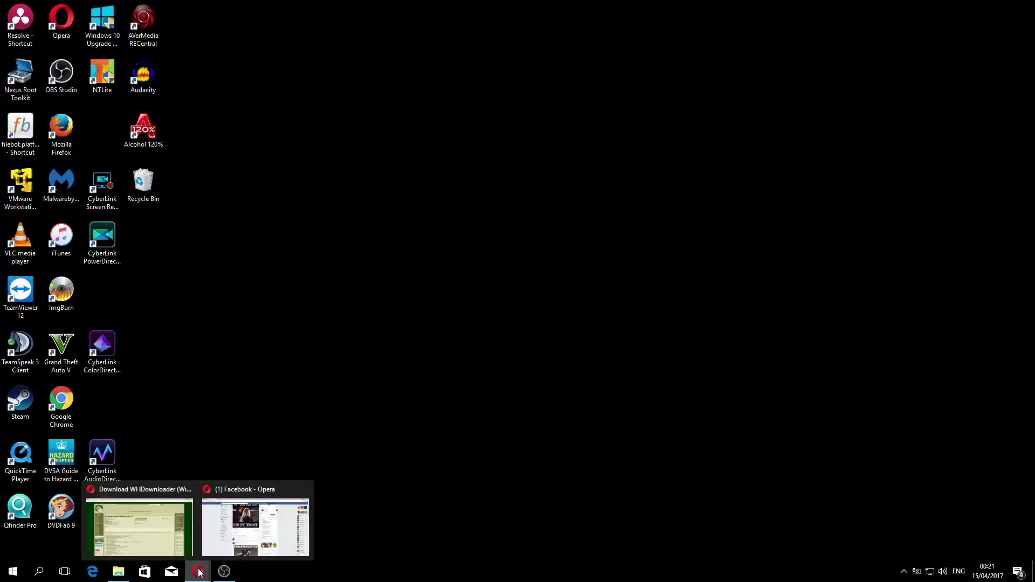
pyautogui.click(151, 523)
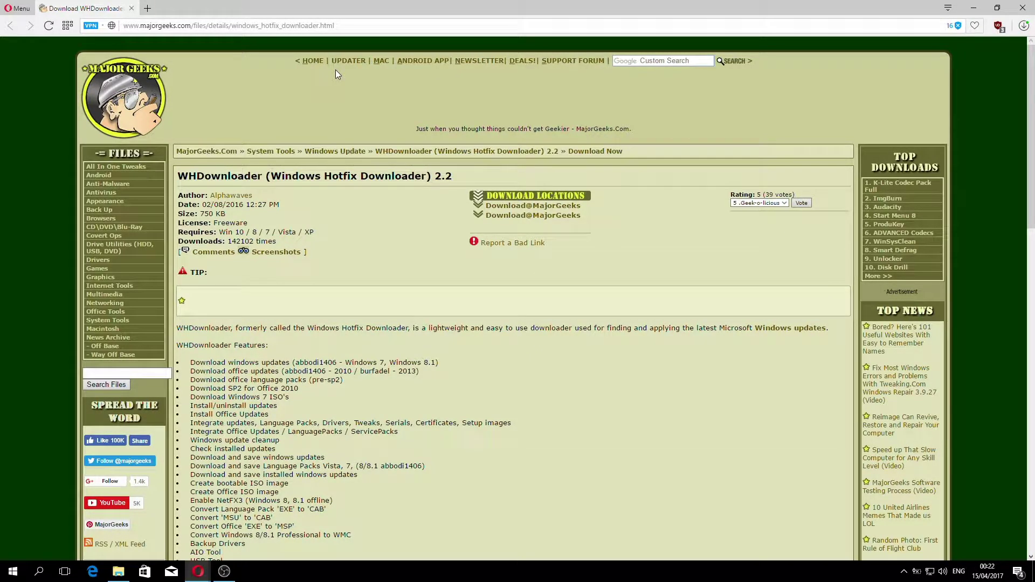
pyautogui.click(974, 8)
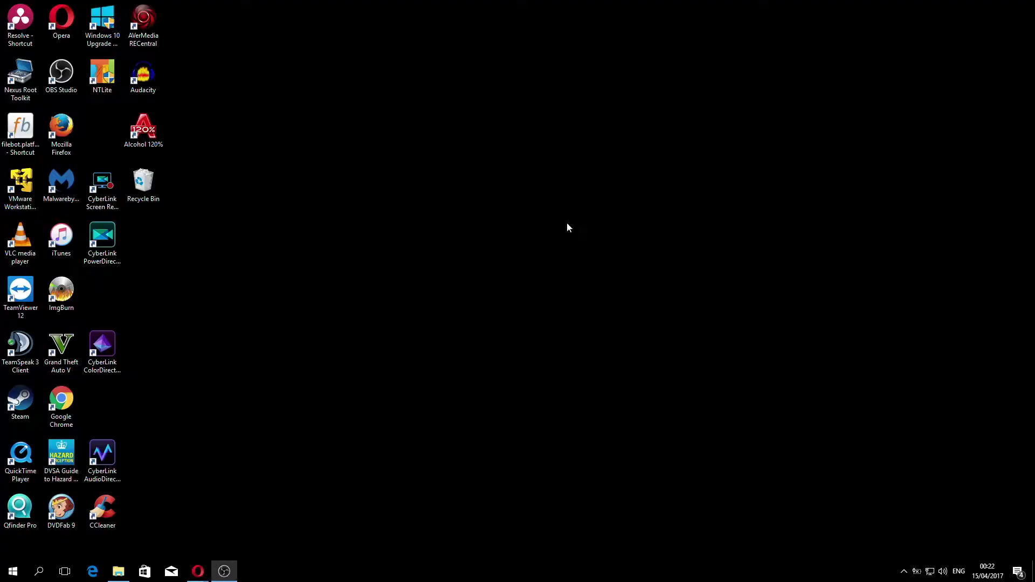
pyautogui.click(118, 571)
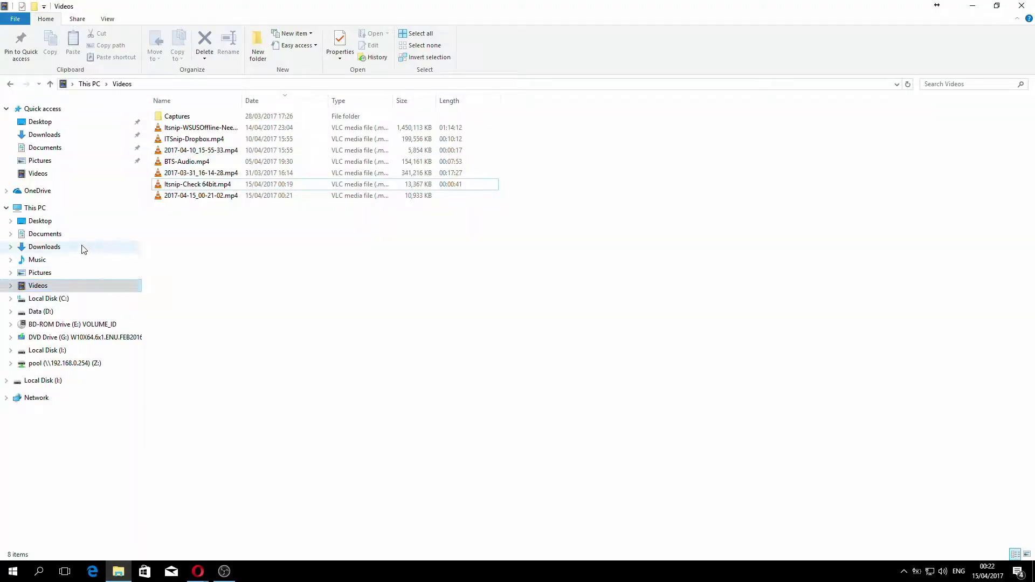
pyautogui.click(64, 247)
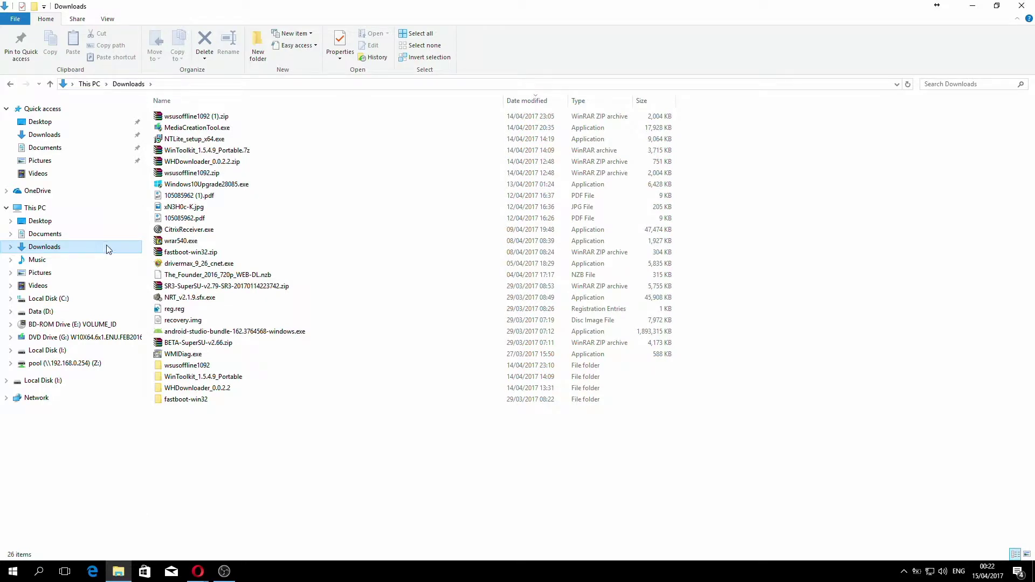
# Delete the old WHDownloader_0.0.2.2 folder, leaving the WHDownloader_0.0.2.2.zip archive selected.
pyautogui.click(216, 389)
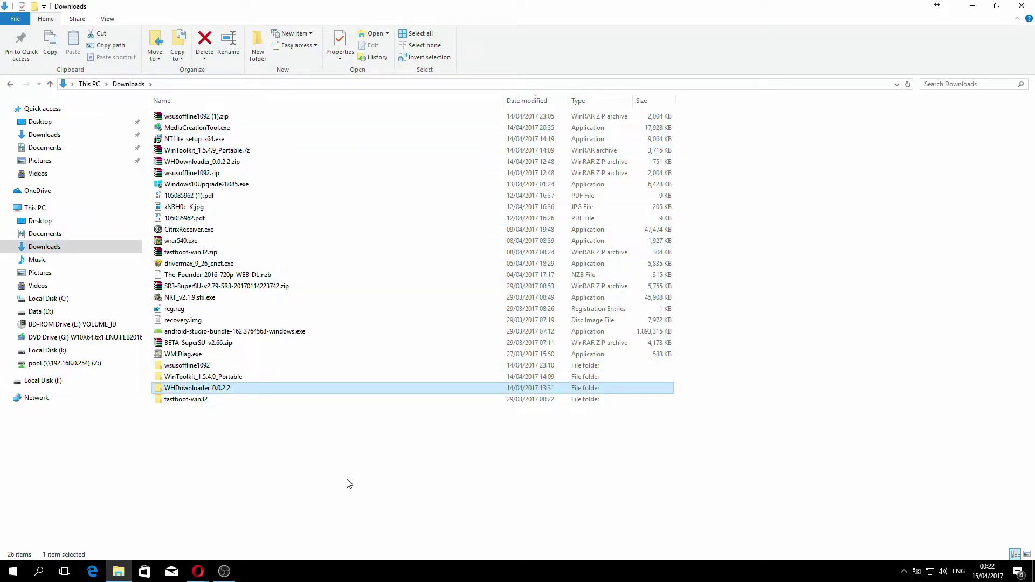
pyautogui.press('Delete')
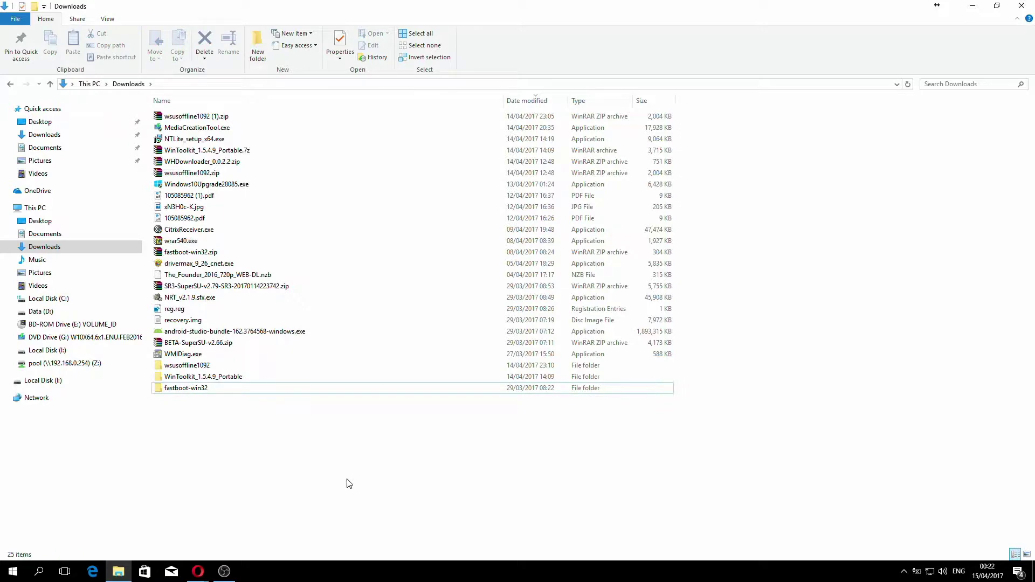
pyautogui.click(231, 163)
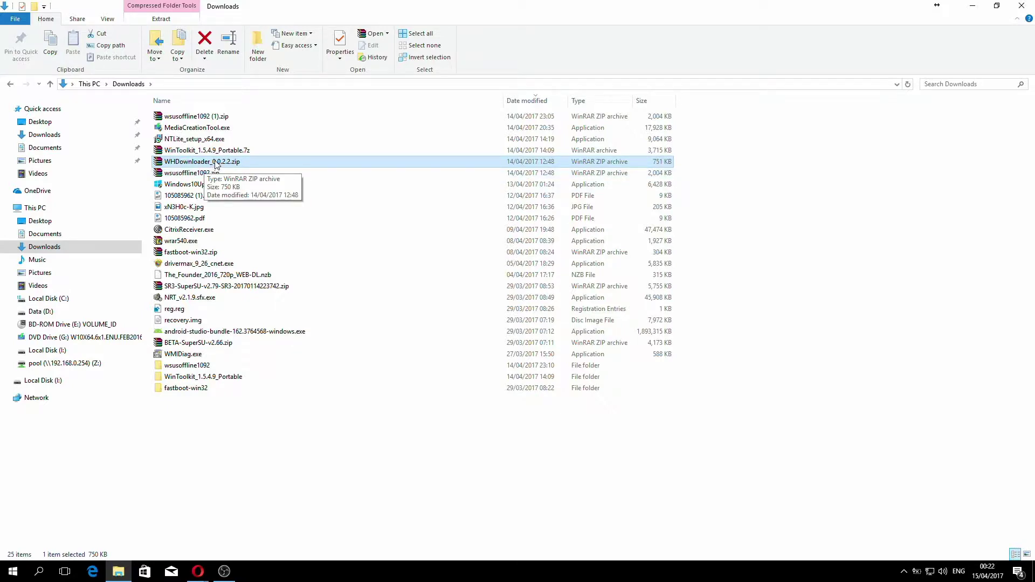
pyautogui.rightClick(216, 164)
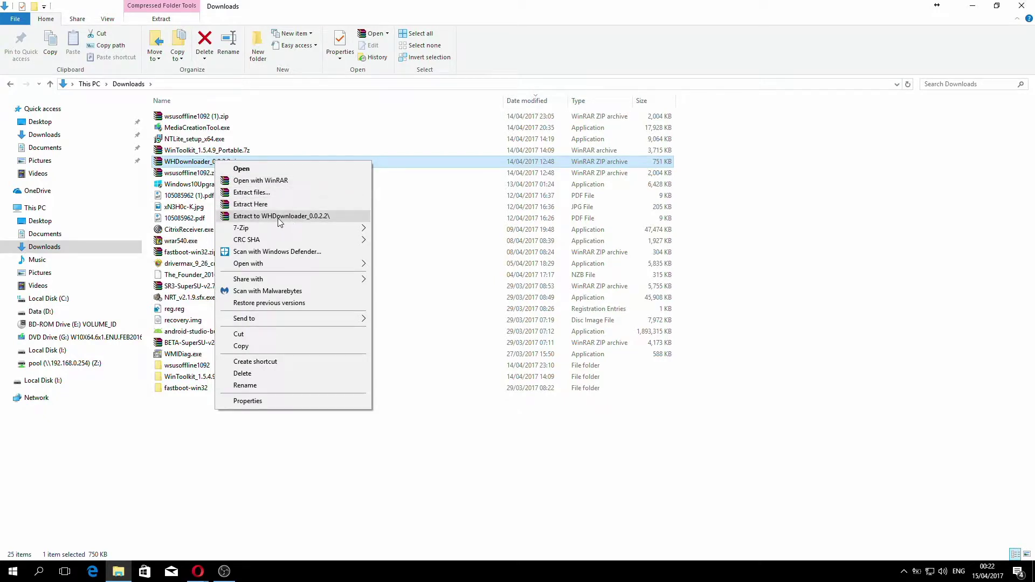
# Extract WHDownloader_0.0.2.2.zip into its own folder, open it, and launch WHDownloader.exe.
pyautogui.click(317, 216)
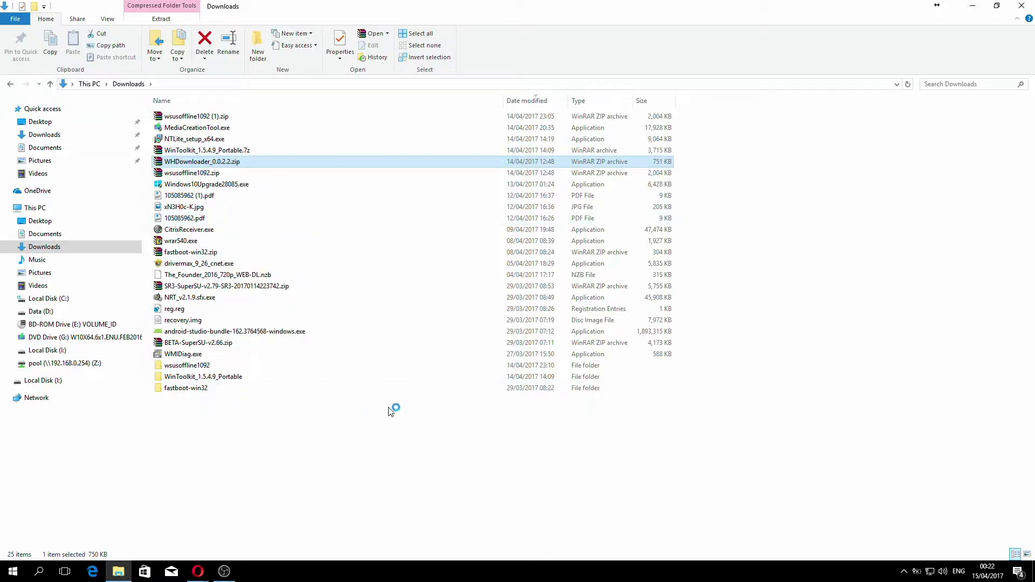
pyautogui.rightClick(248, 430)
pyautogui.click(204, 405)
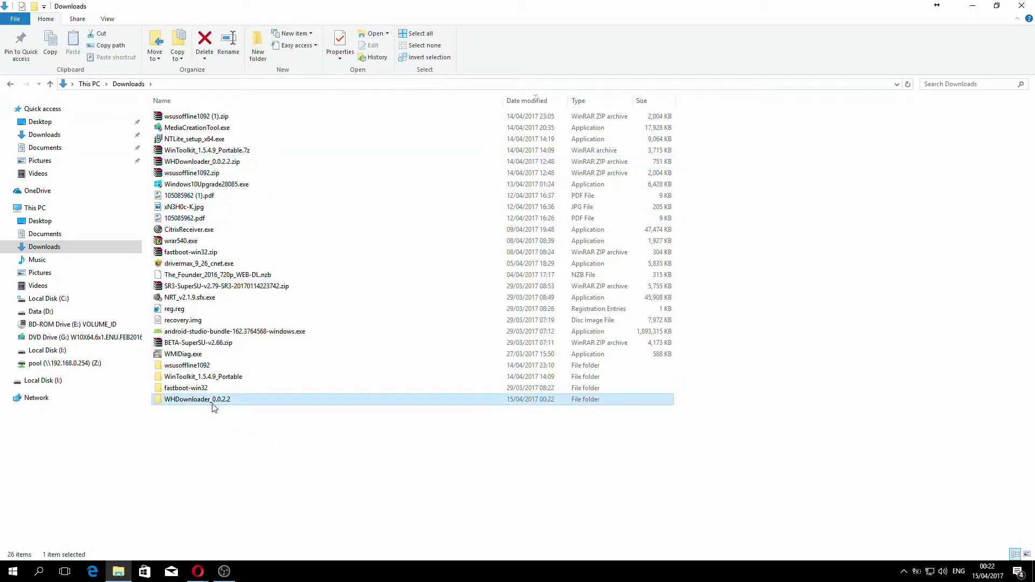
pyautogui.doubleClick(213, 404)
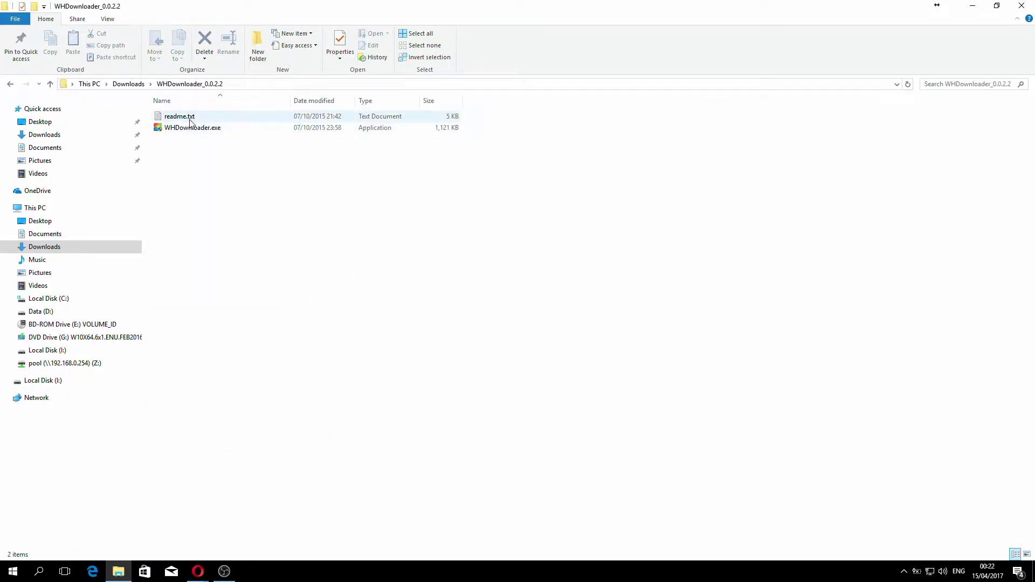
pyautogui.moveTo(195, 134)
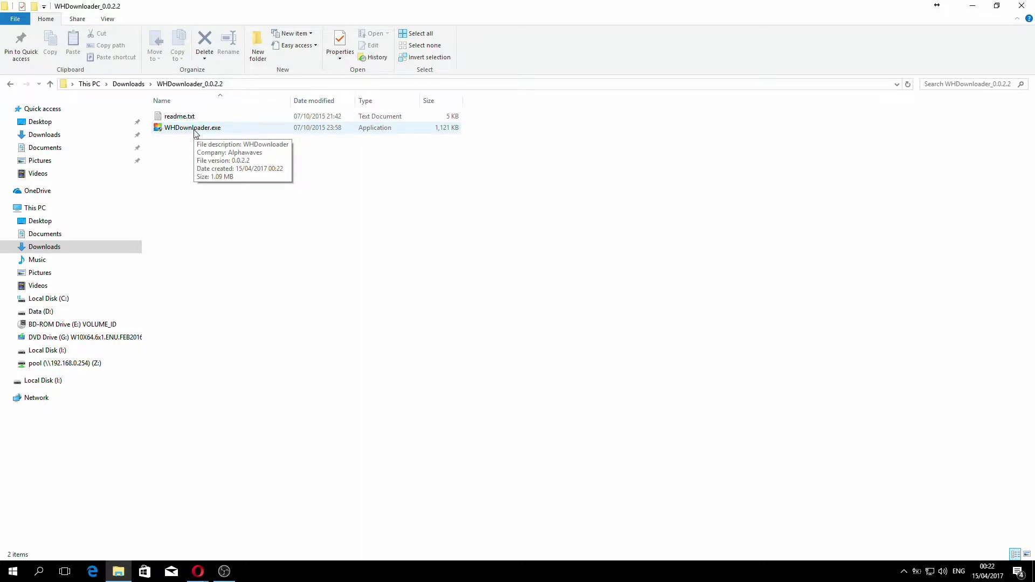
pyautogui.doubleClick(196, 132)
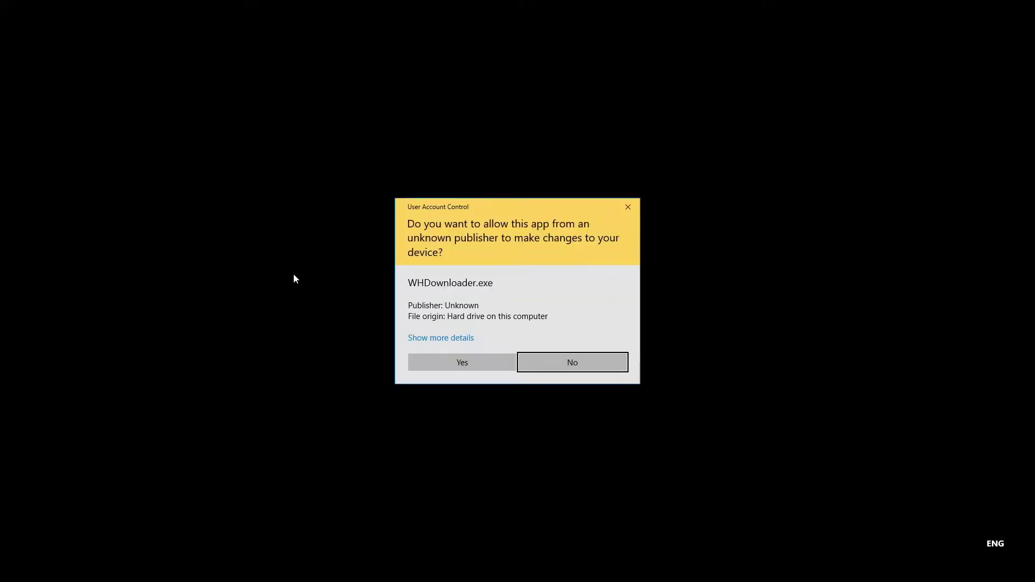
# Approve the User Account Control prompt and fetch all 14 latest update lists.
pyautogui.click(471, 366)
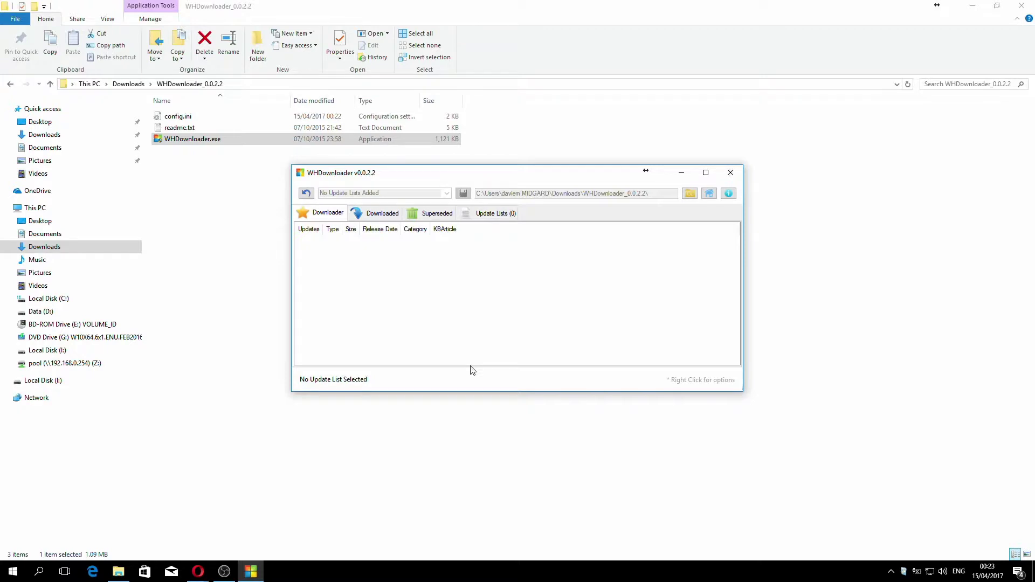
pyautogui.click(306, 193)
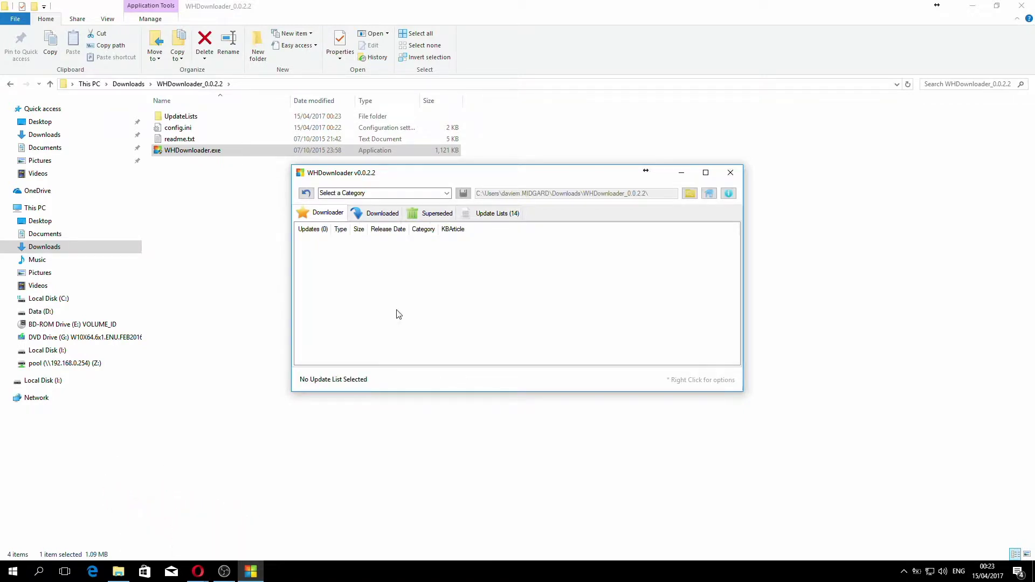
# Load the Windows10x64 update list and expand its Extra Updates group.
pyautogui.click(446, 196)
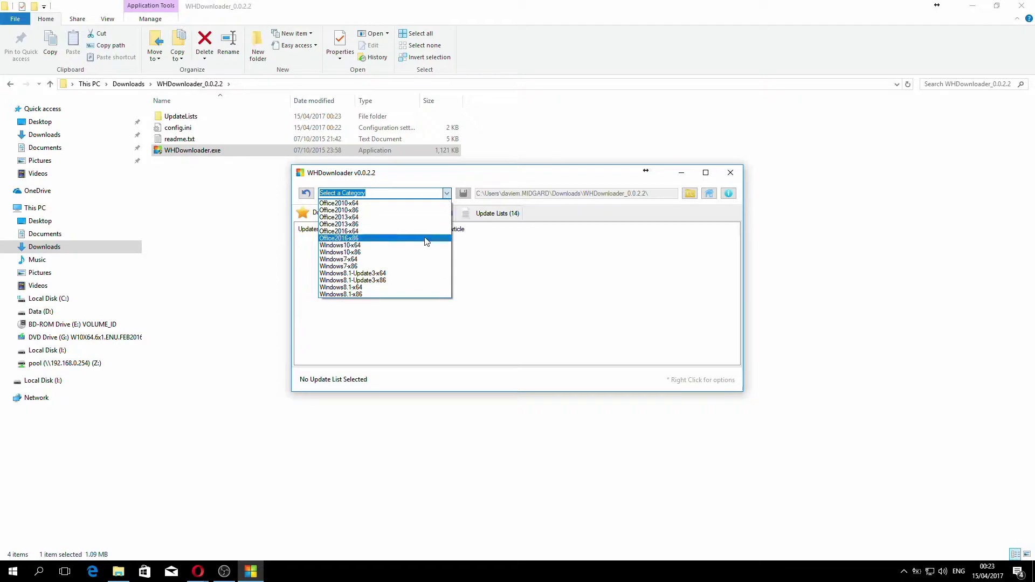
pyautogui.click(416, 248)
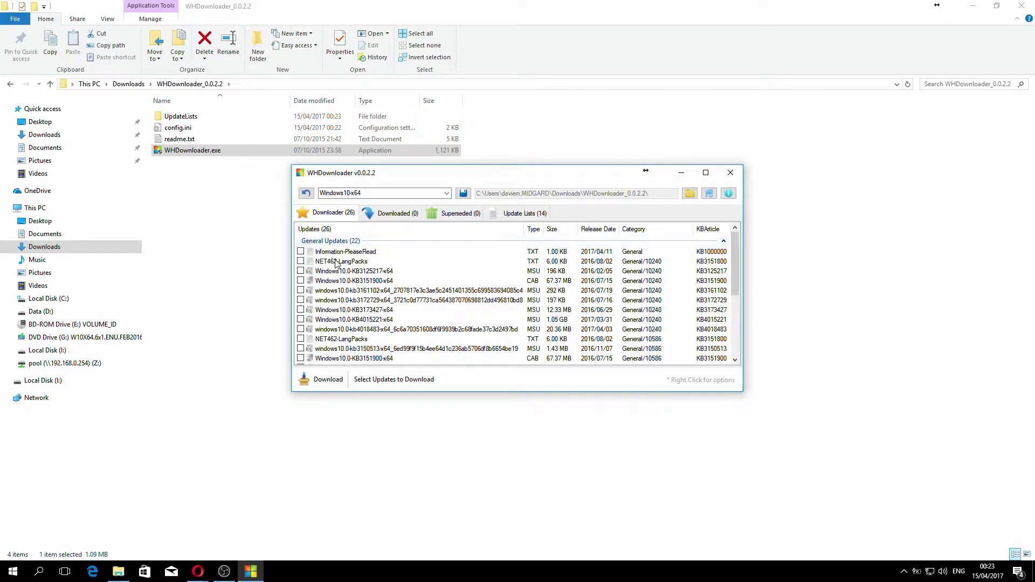
pyautogui.click(416, 348)
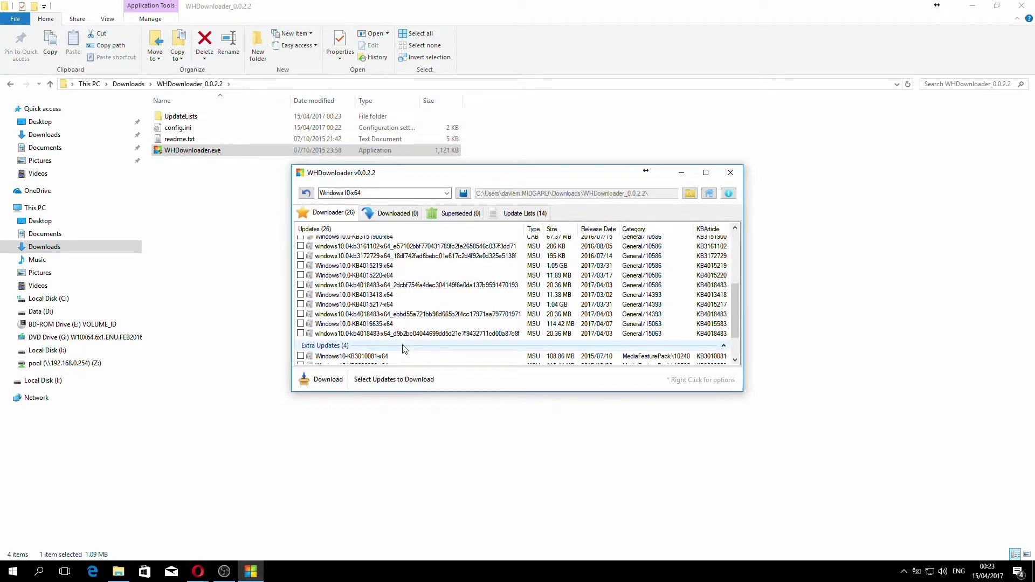
pyautogui.scroll(10, 405, 347)
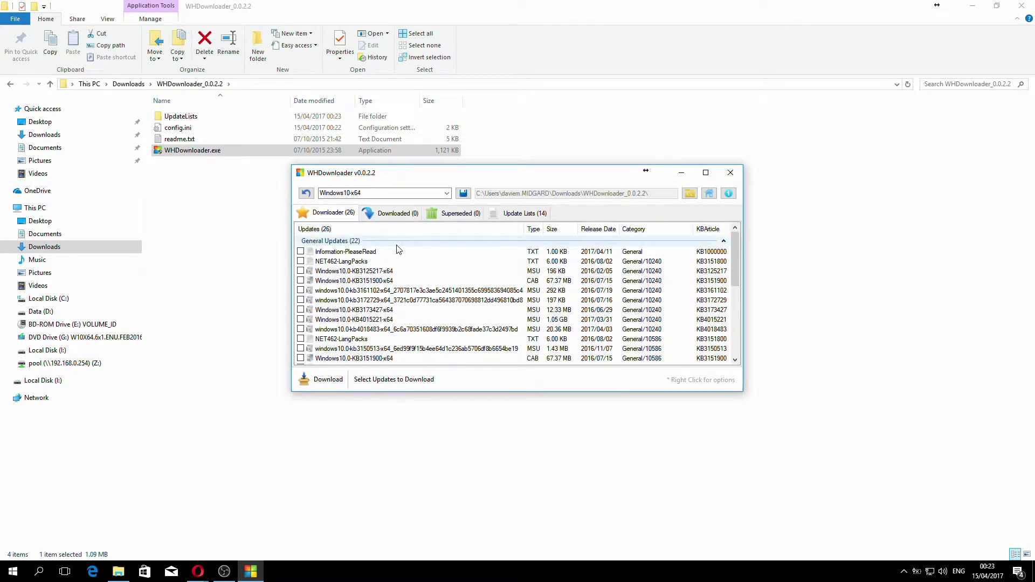
# Check all 26 updates (3.91 GB) and start downloading them.
pyautogui.rightClick(385, 289)
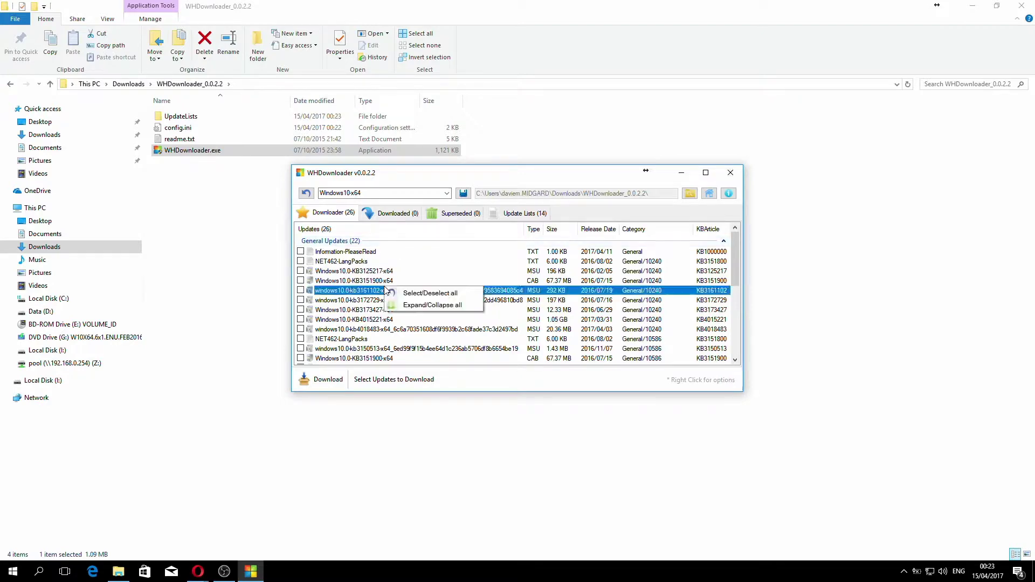
pyautogui.click(452, 295)
pyautogui.scroll(-6, 442, 307)
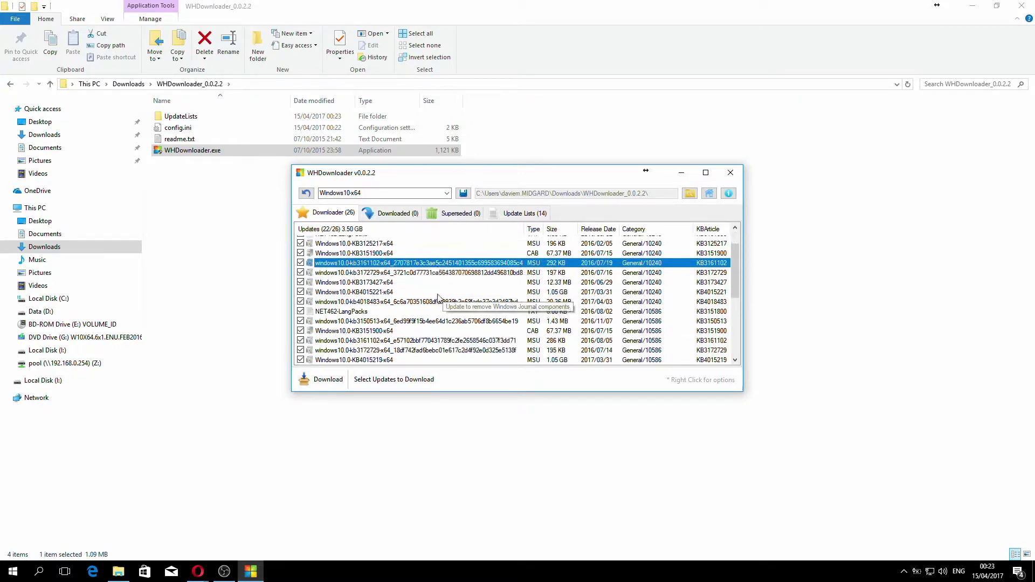
pyautogui.click(407, 327)
pyautogui.click(453, 349)
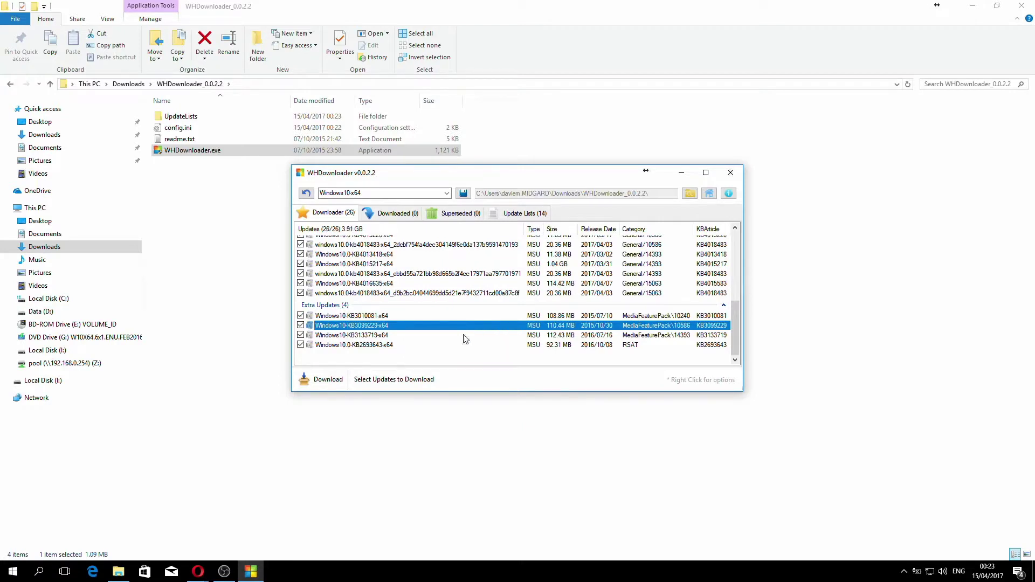
pyautogui.click(330, 380)
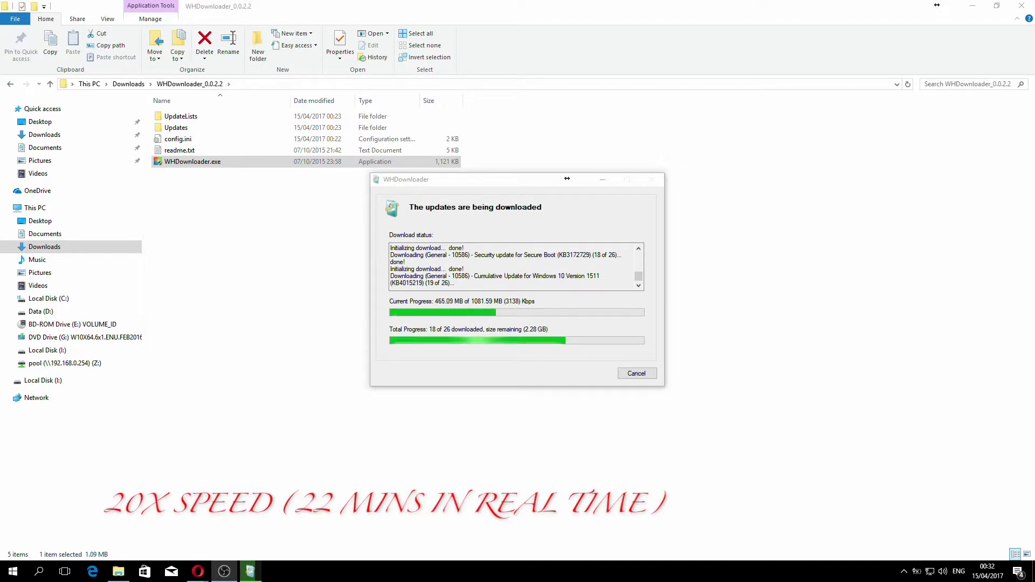
# Watch the download progress window until all 26 Windows10x64 updates finish downloading.
pyautogui.click(496, 180)
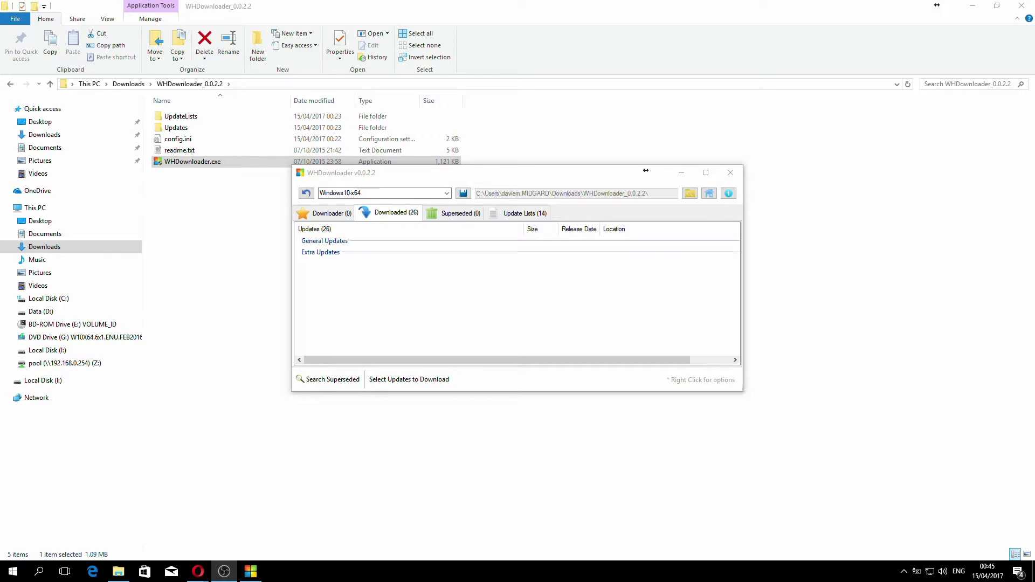
# Browse Updates\Windows10-x64\General\10240 to inspect the downloaded General updates.
pyautogui.hotkey('alt', 'F4')
pyautogui.doubleClick(210, 134)
pyautogui.doubleClick(204, 118)
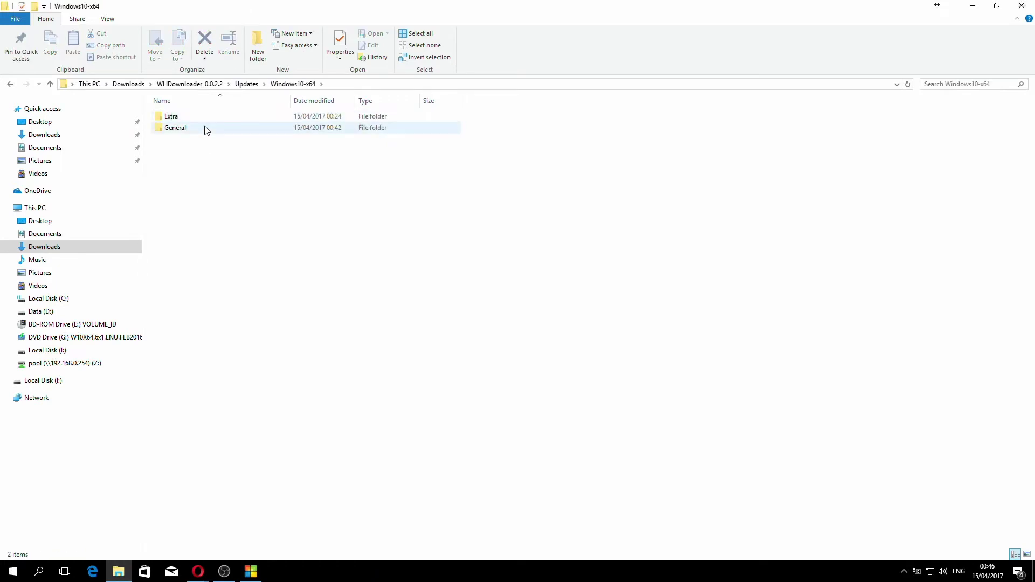
pyautogui.doubleClick(204, 130)
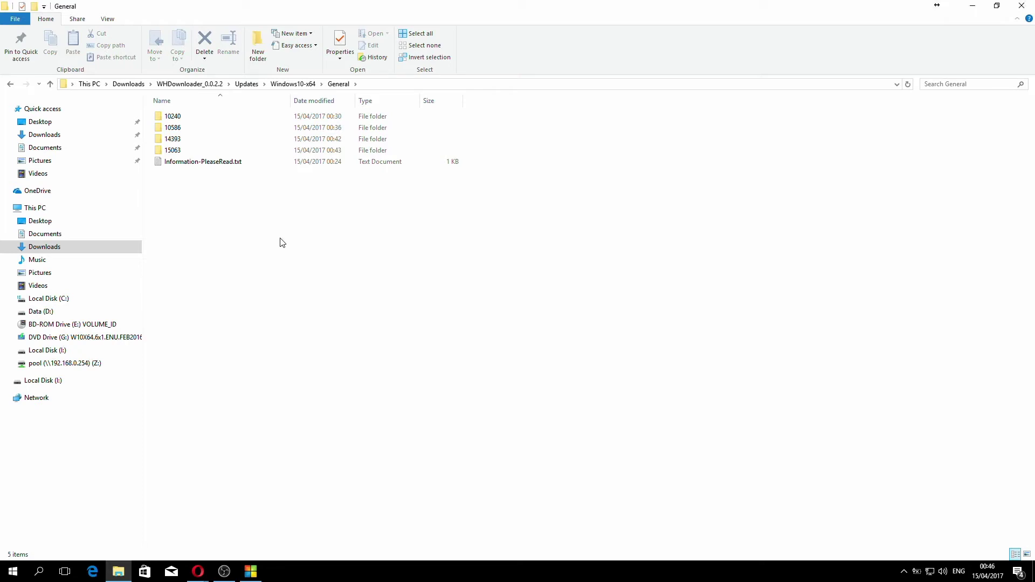
pyautogui.doubleClick(186, 117)
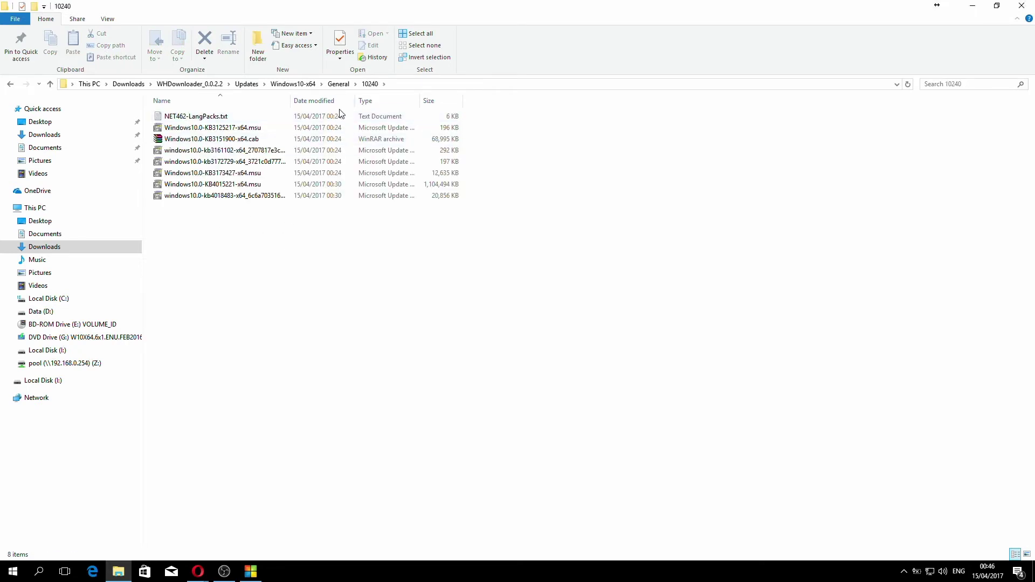
# Inspect the Extra and RSAT folders, then return to the WHDownloader_0.0.2.2 folder.
pyautogui.click(328, 85)
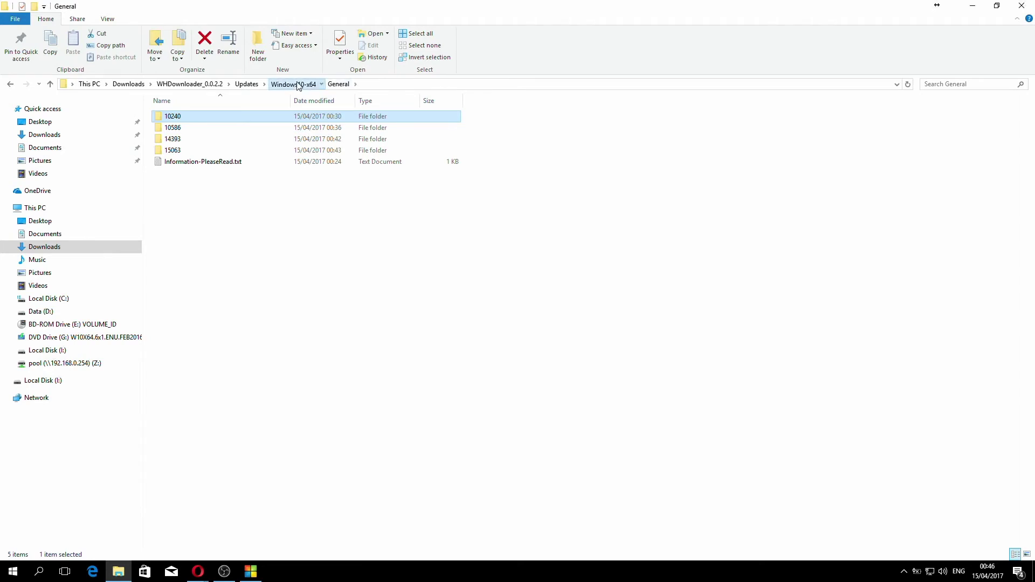
pyautogui.click(293, 84)
pyautogui.doubleClick(199, 117)
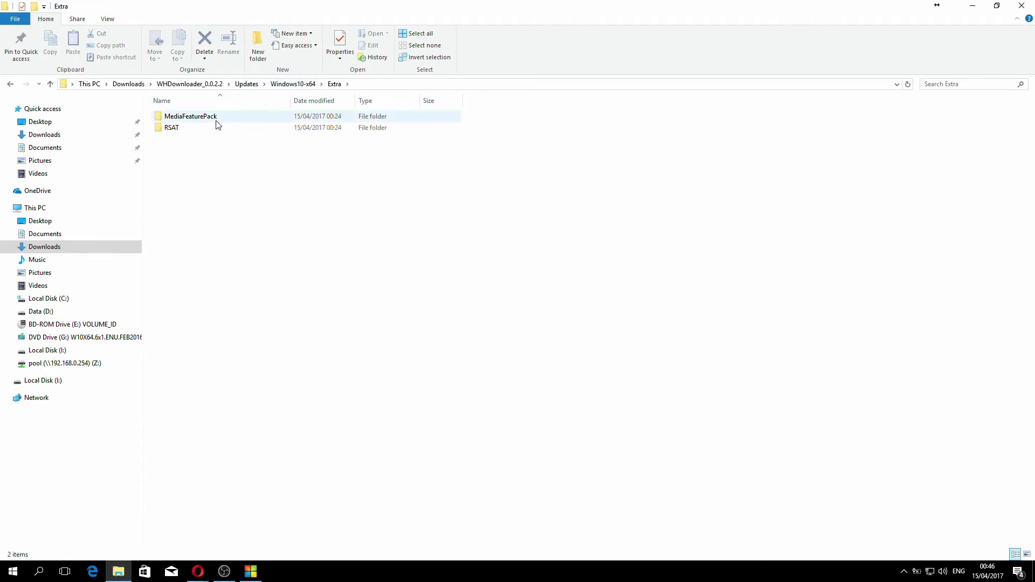
pyautogui.doubleClick(216, 127)
pyautogui.click(335, 84)
pyautogui.hotkey('alt', 'Up')
pyautogui.hotkey('alt', 'Up')
pyautogui.hotkey('alt', 'Up')
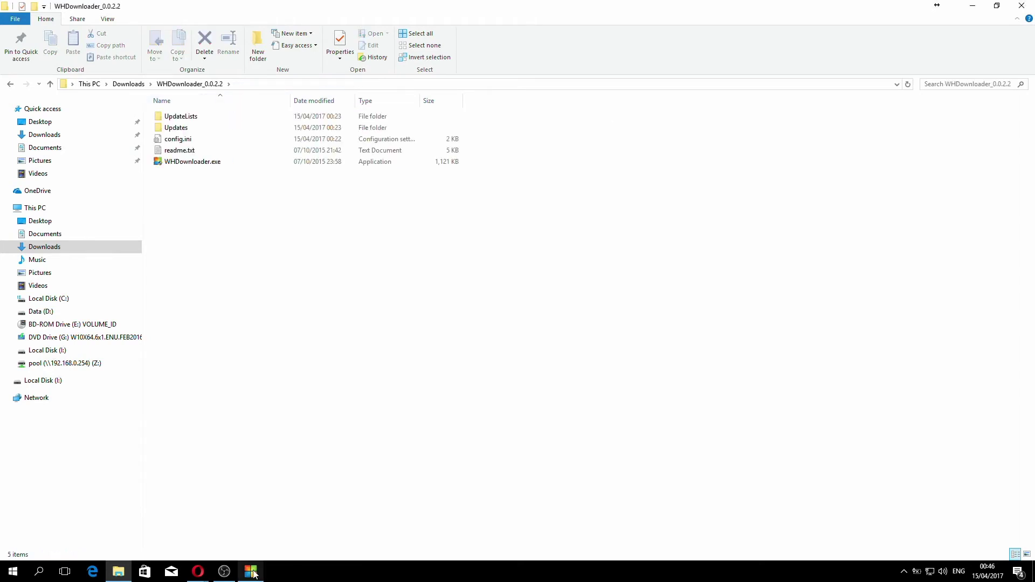
# Restore WHDownloader from the taskbar, showing 26 downloaded updates in General and Extra groups.
pyautogui.moveTo(254, 576)
pyautogui.click(253, 575)
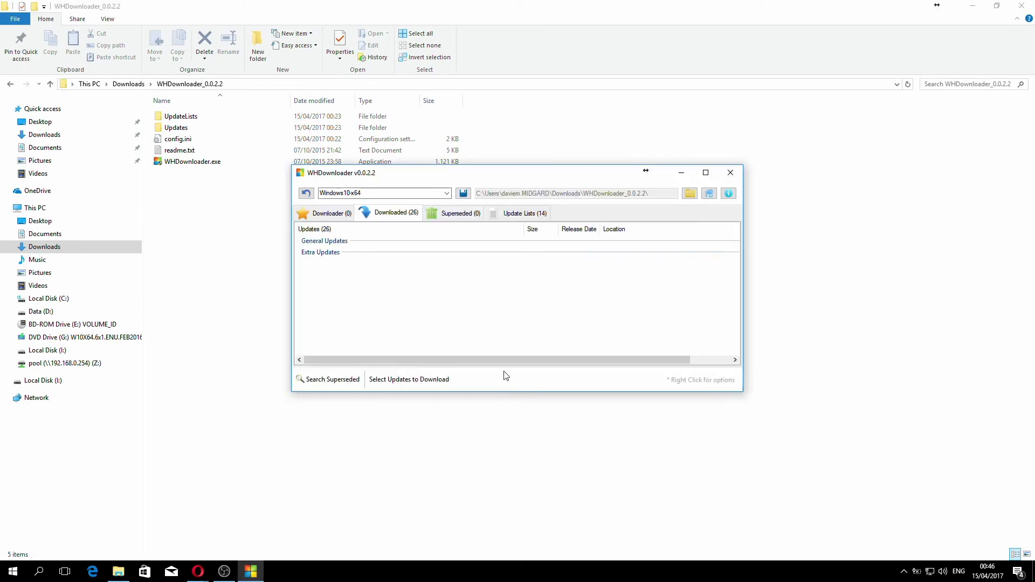